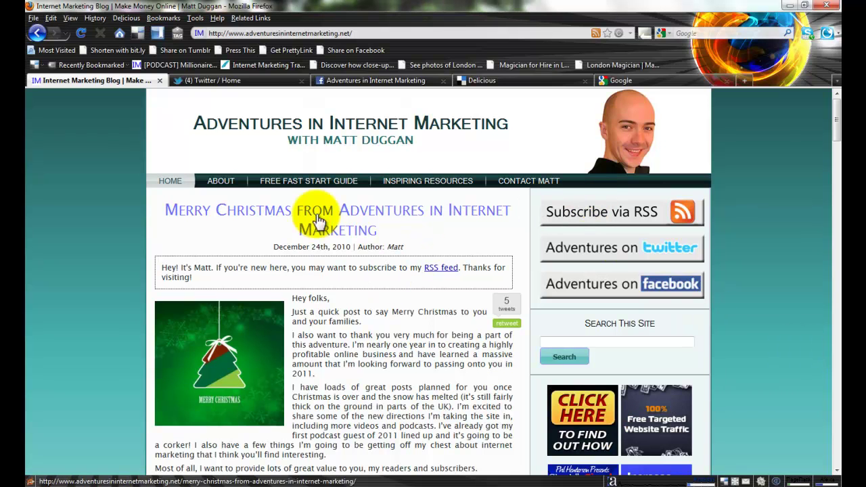
Step: Switch to the Twitter home page and activate the empty update box for a new tweet
left_click(240, 80)
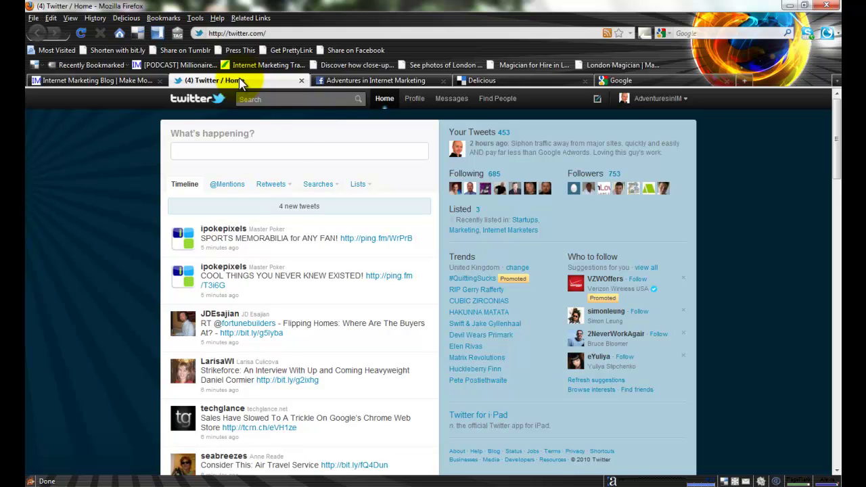
left_click(328, 152)
left_click(329, 151)
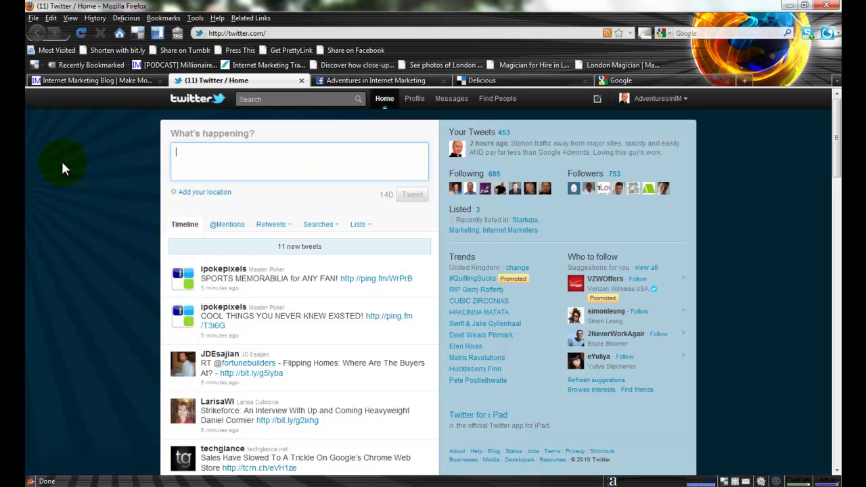
Step: Open the status composer on the Adventures in Internet Marketing Facebook page and look through the recent wall posts
left_click(369, 81)
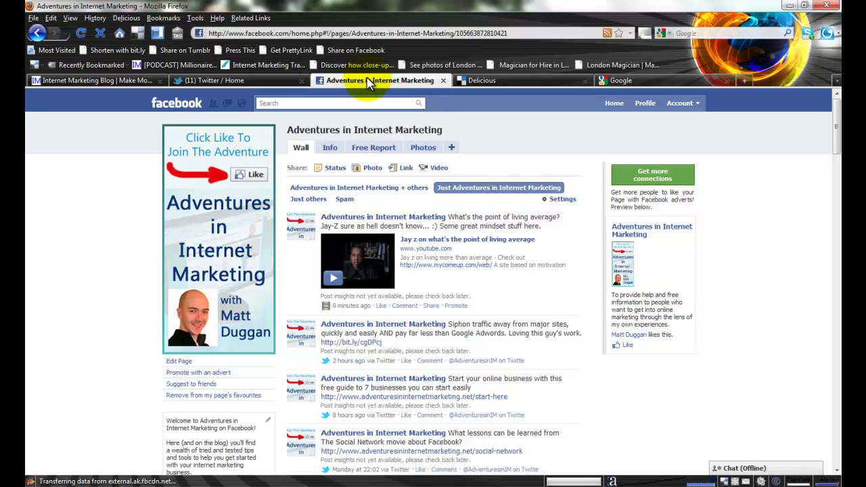
left_click(337, 171)
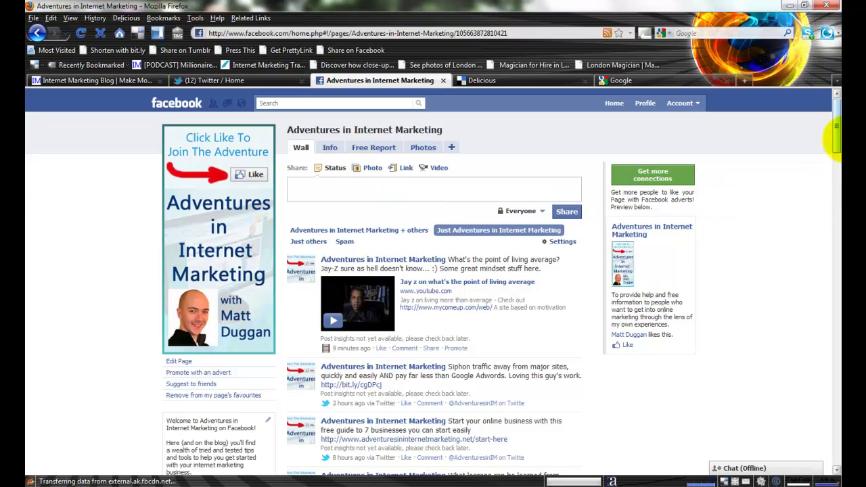
scroll(835, 162, "down", 5)
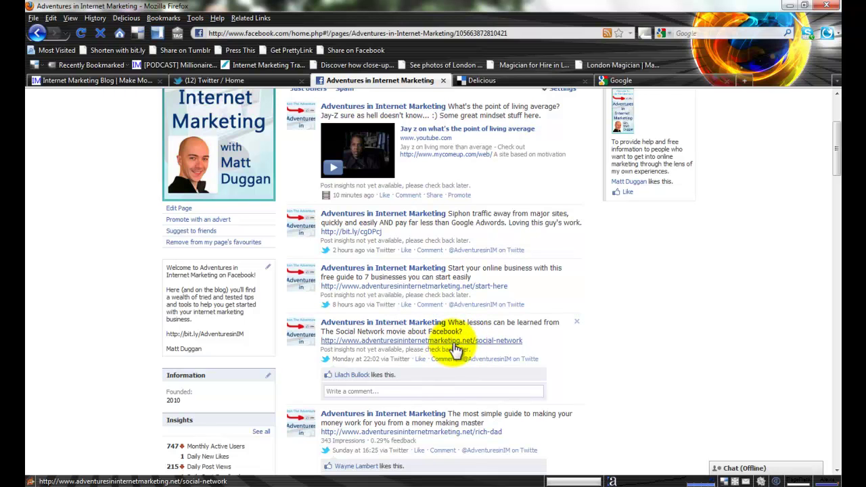
left_click_drag(835, 160, 835, 132)
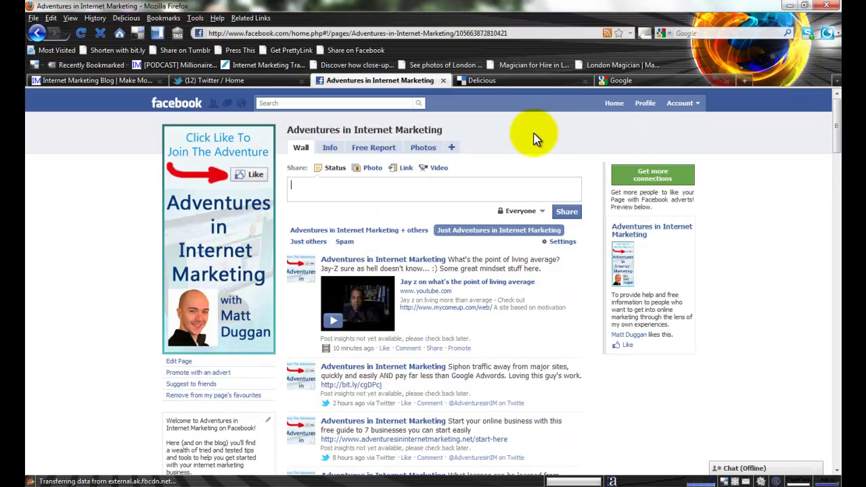
Step: Look through the Fresh Bookmarks and the Hotlist of popular bookmarks on Delicious
left_click(485, 81)
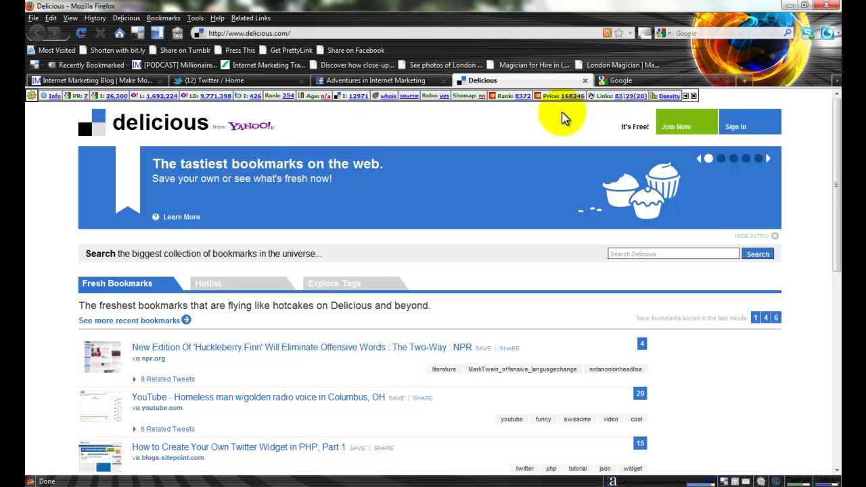
left_click(458, 210)
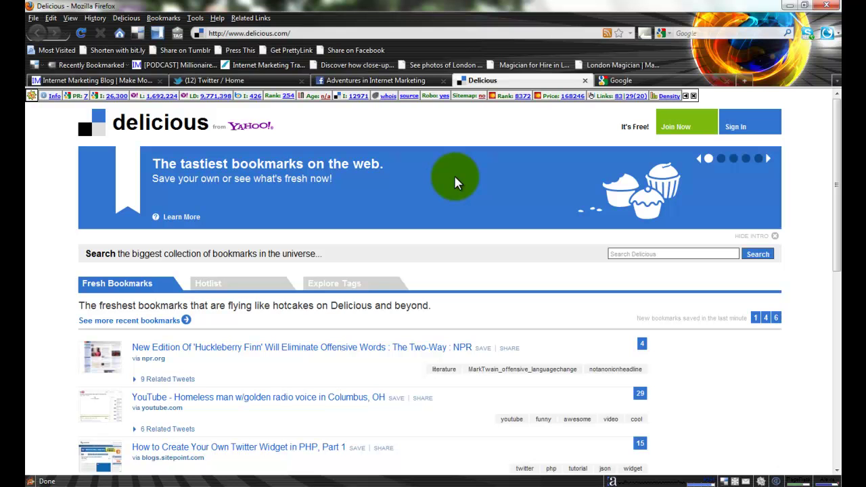
left_click_drag(836, 178, 837, 247)
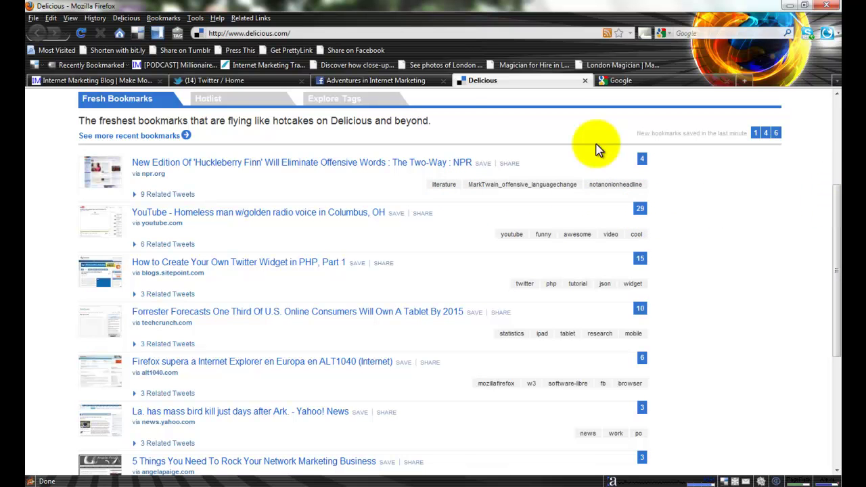
left_click(227, 107)
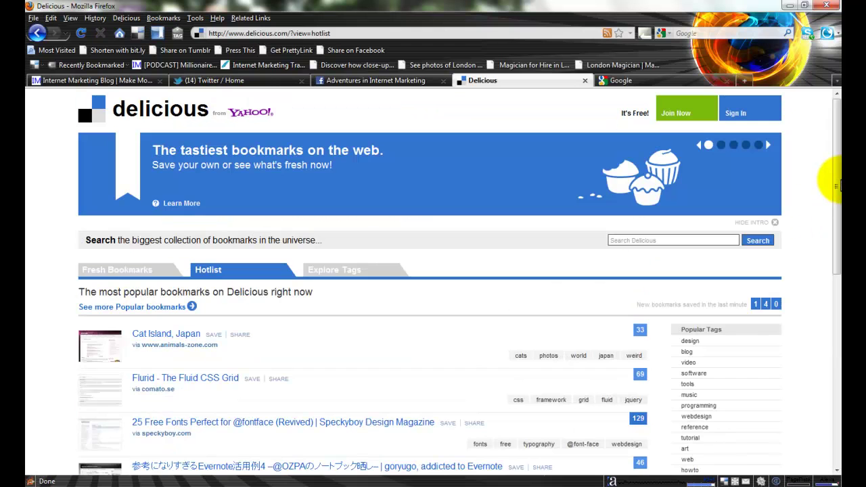
left_click_drag(837, 154, 839, 235)
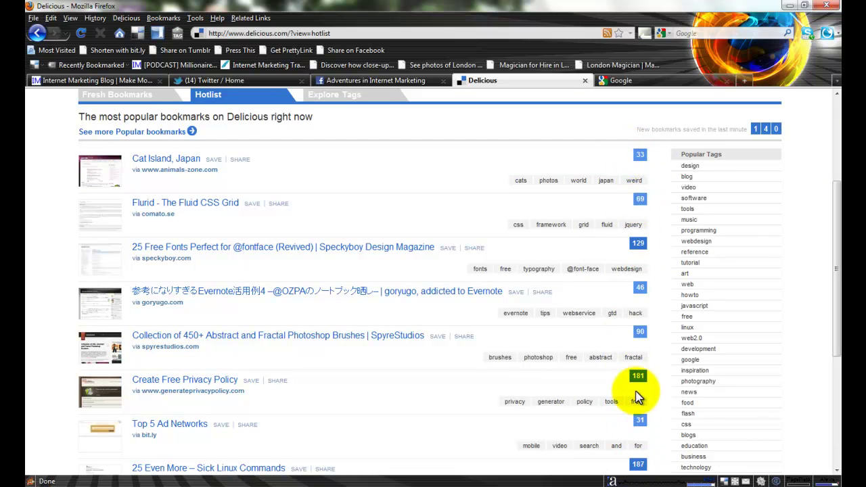
left_click_drag(832, 209, 831, 108)
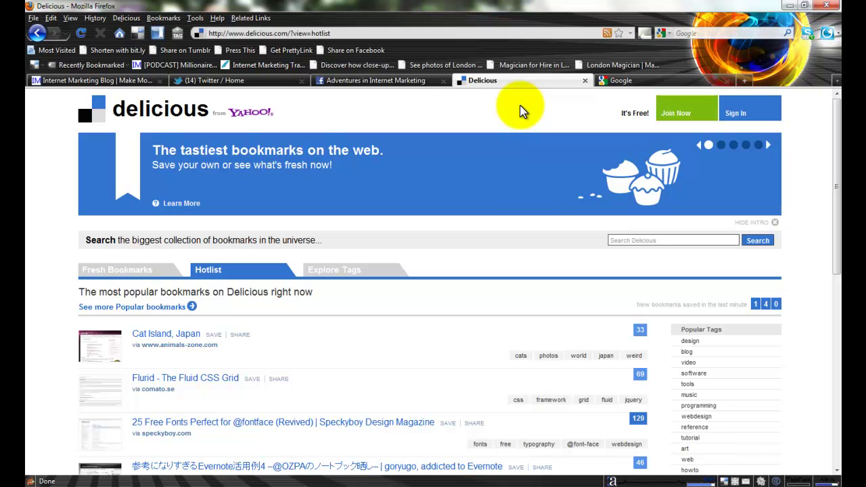
Step: Enter "stretch marks" as the search phrase on the Google home page
left_click(644, 83)
left_click(492, 215)
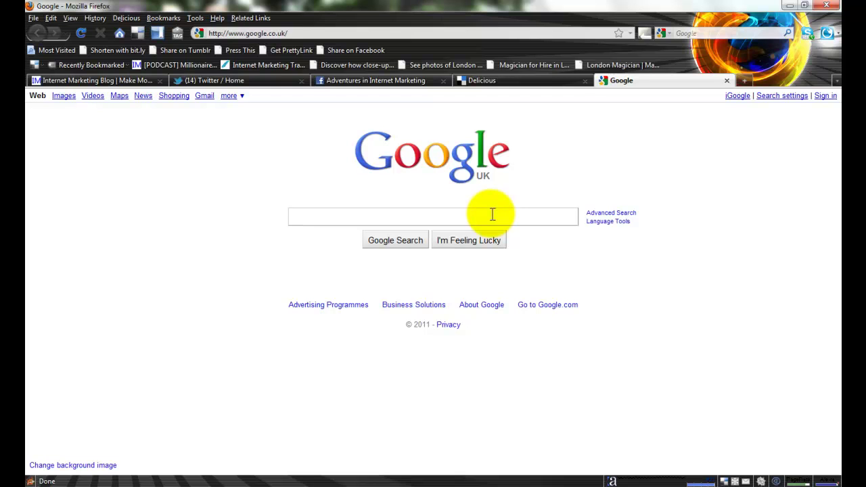
type("strect")
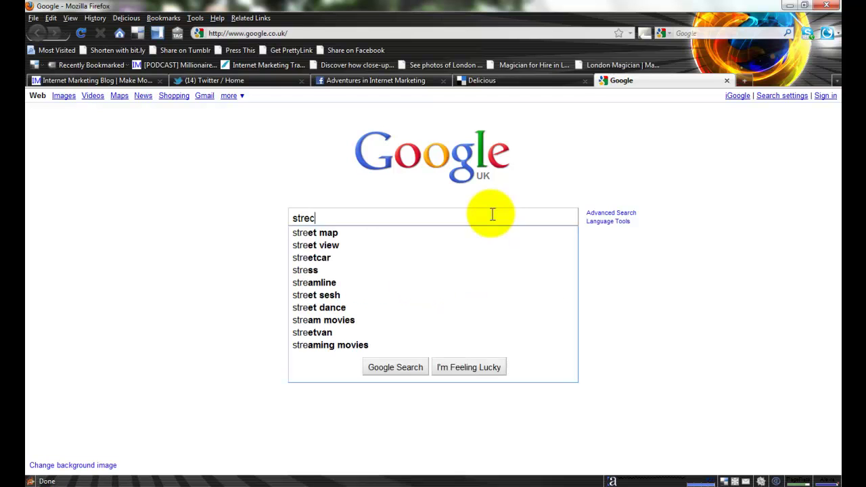
key("BackSpace")
key("BackSpace")
type("tch ")
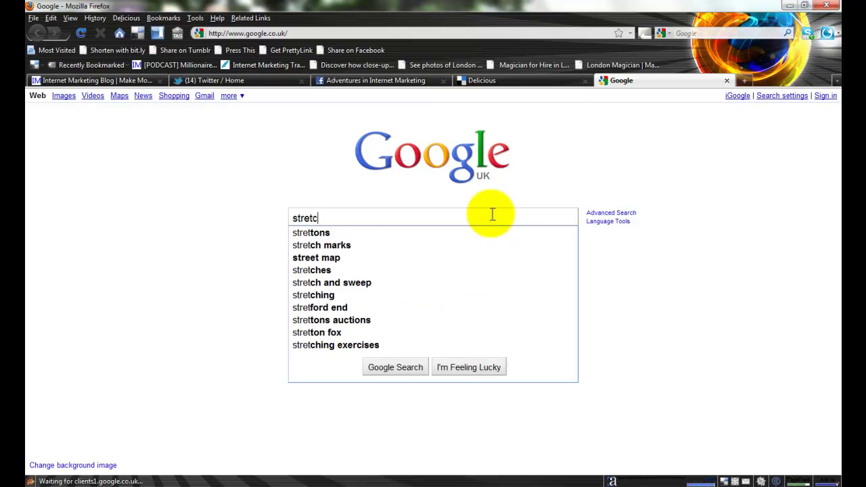
type("marks")
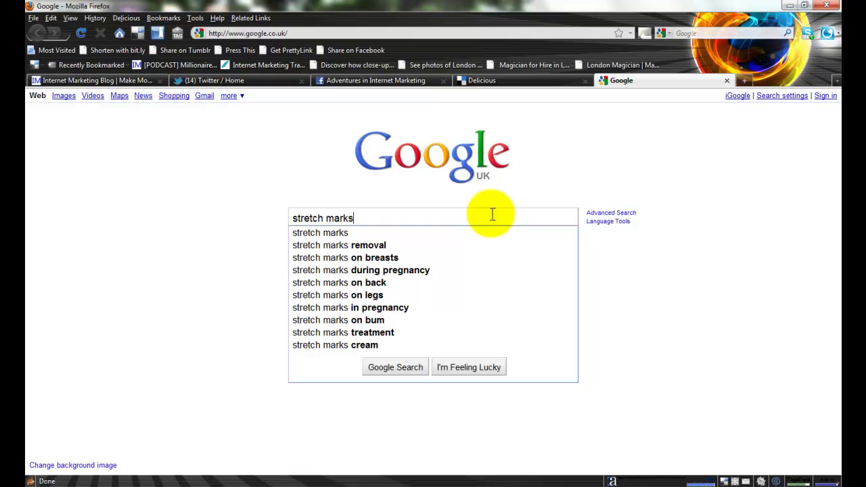
Step: Put "how to" in front of the phrase and search for the suggestion "how to get rid of stretch marks"
key("Home")
type("how toi")
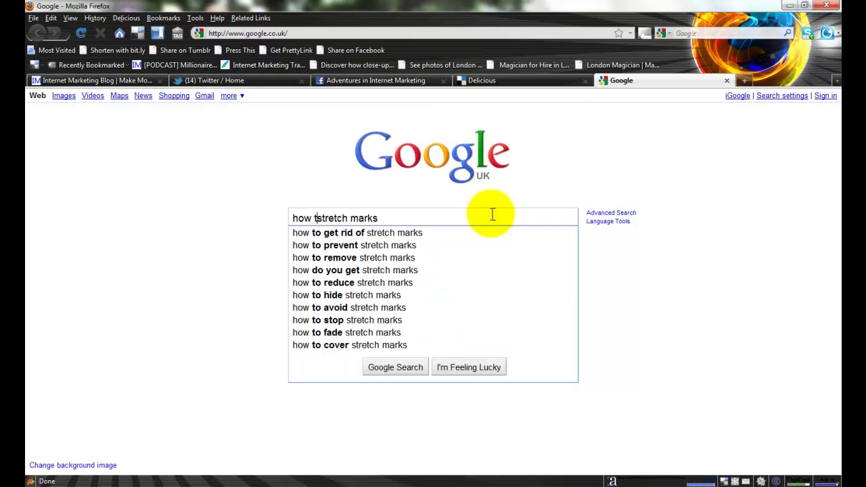
key("BackSpace")
key("BackSpace")
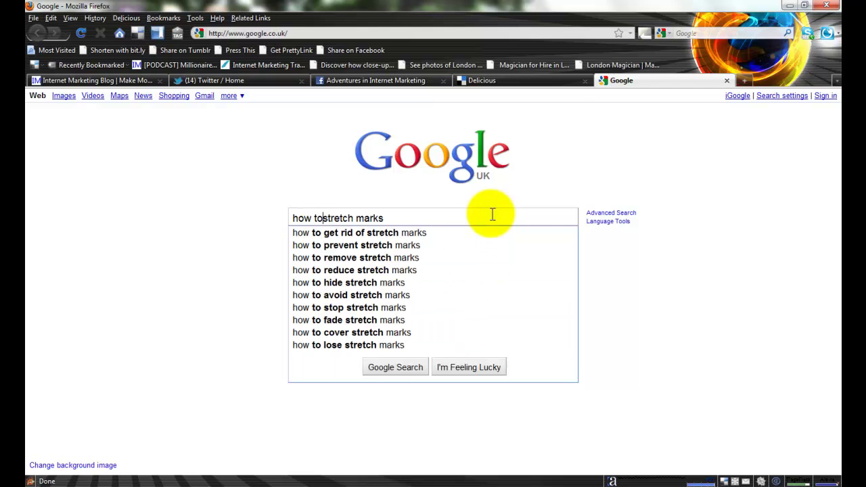
key("Down")
key("Return")
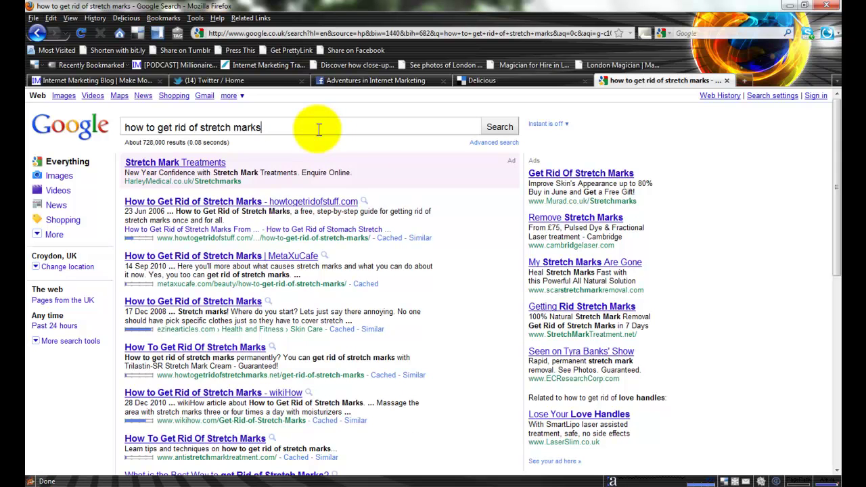
Step: Add "blog" to the query, search again, and look over the results
type("blog")
key("Return")
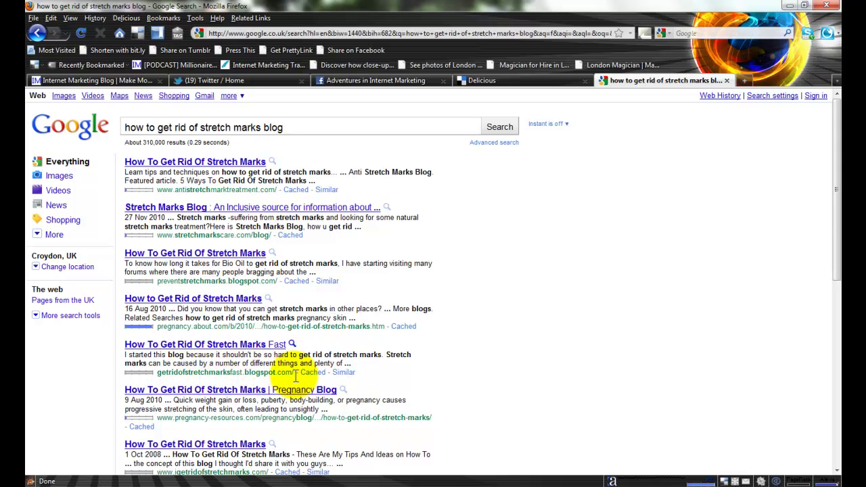
left_click_drag(839, 203, 831, 144)
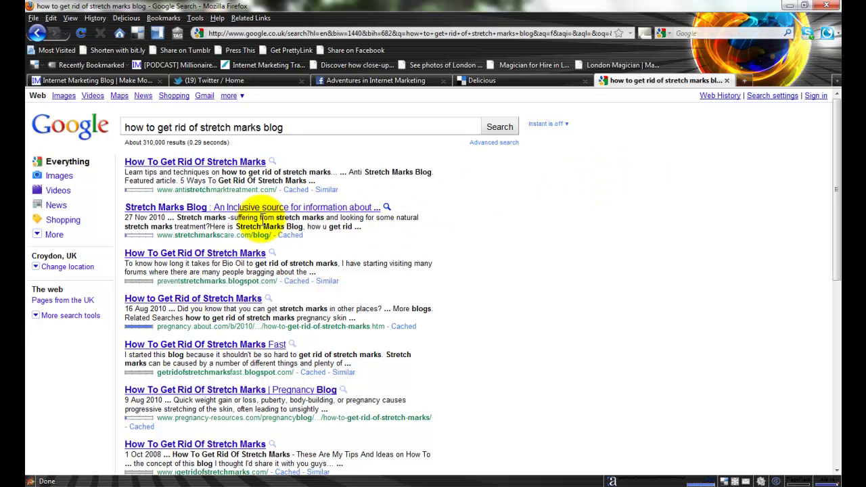
Step: Open the preventstretchmarks.blogspot.com result and go to the comments of its post "Does Bio Oil Really Work On Stretch Marks"
left_click(255, 261)
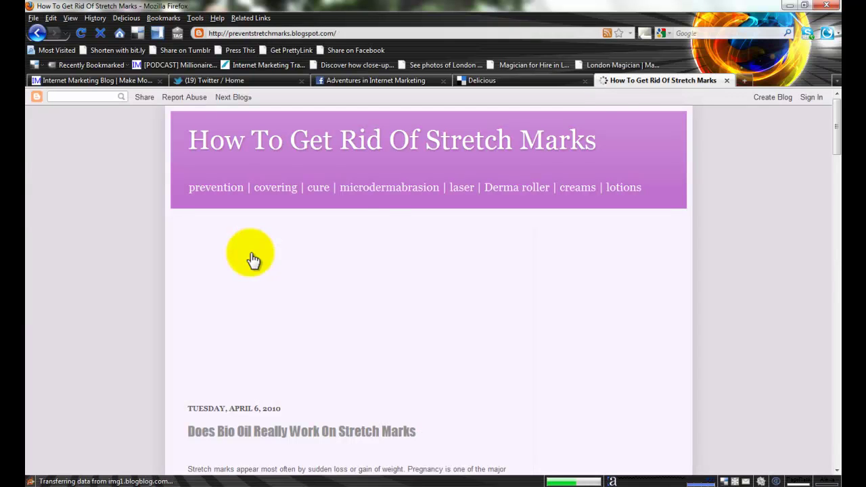
left_click_drag(836, 135, 835, 175)
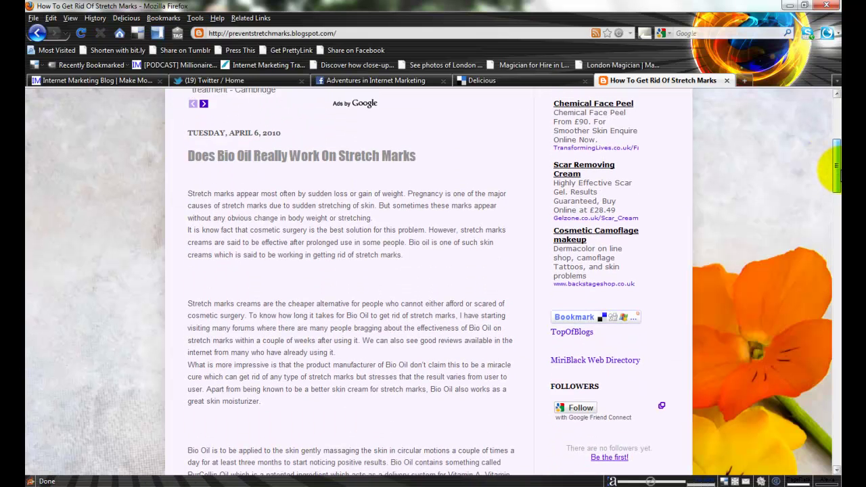
left_click_drag(837, 175, 836, 222)
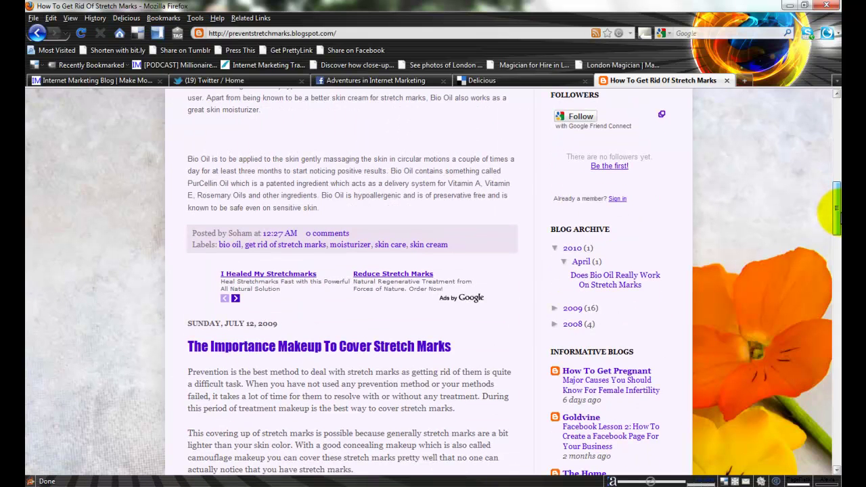
left_click(341, 237)
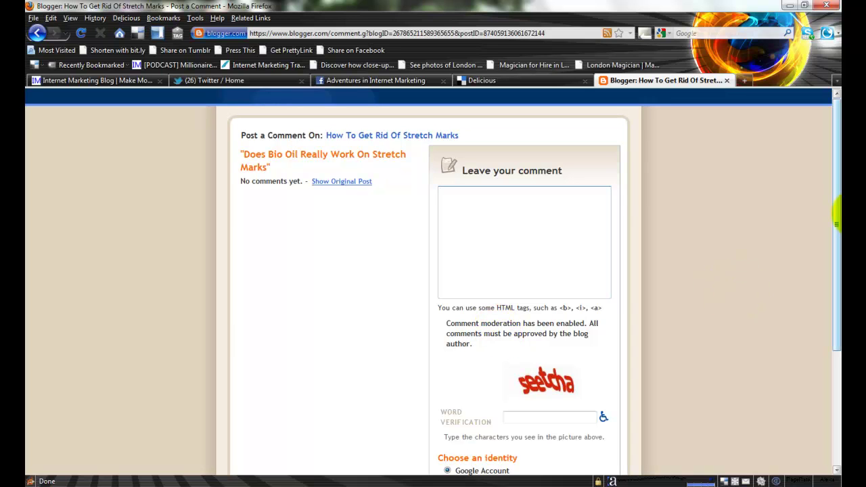
Step: Choose the Name/URL identity in the comment form, activate its URL field, and review the empty comment box
left_click_drag(836, 208, 836, 306)
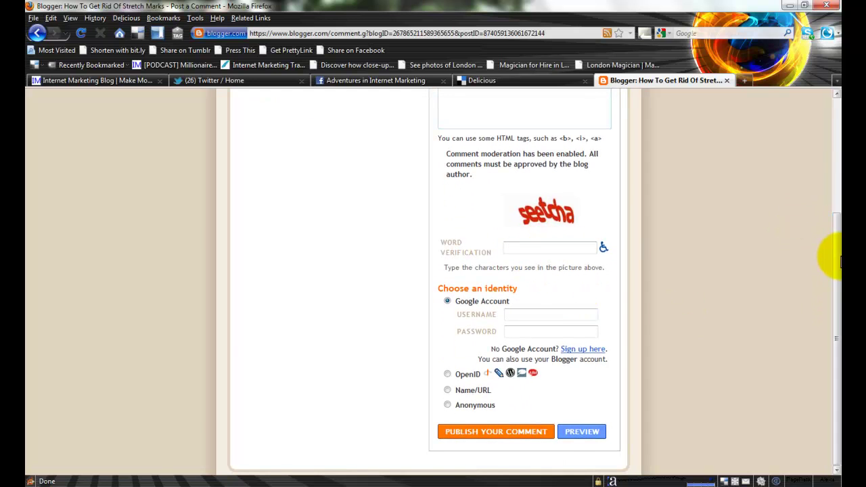
left_click(526, 249)
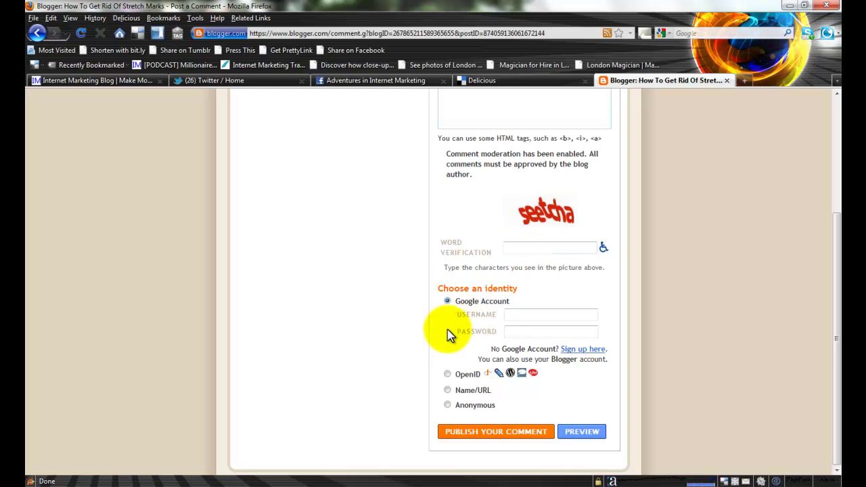
left_click(447, 391)
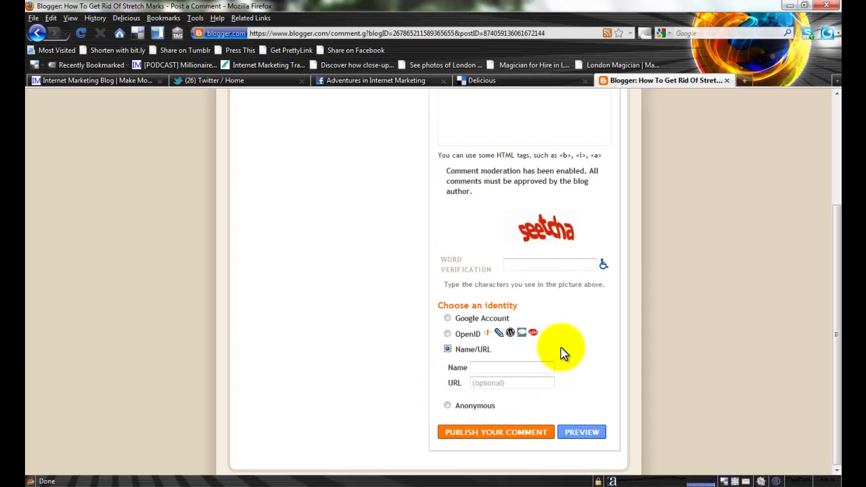
left_click(514, 383)
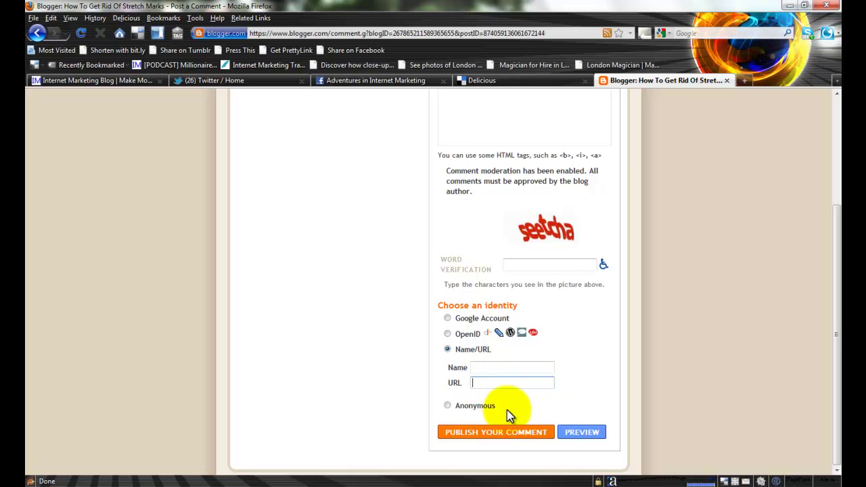
left_click_drag(835, 256, 821, 120)
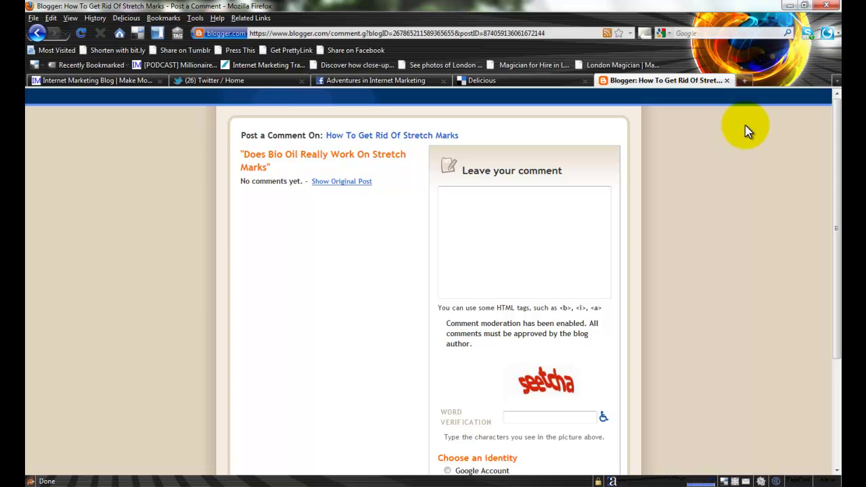
mouse_move(837, 142)
left_mouse_down()
mouse_move(837, 152)
mouse_move(821, 142)
left_mouse_up()
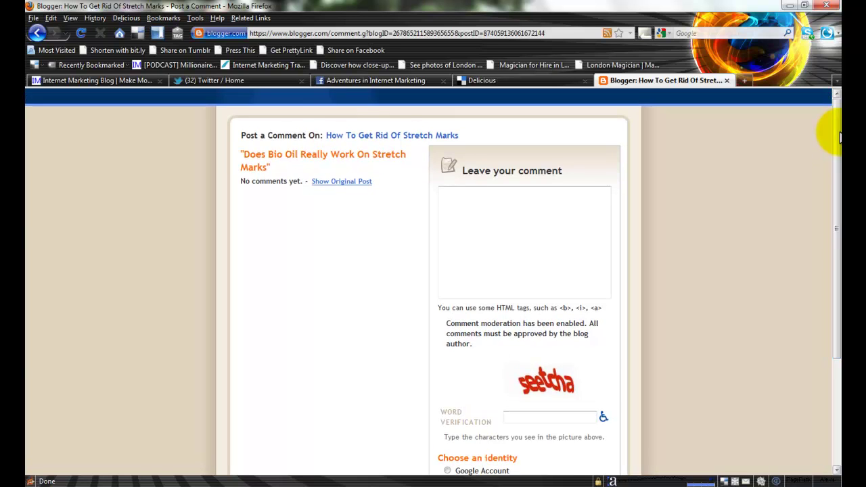
Step: Discard the comment, return to the search results, and open the getridofstretchmarksfast.blogspot.com blog
left_click(36, 33)
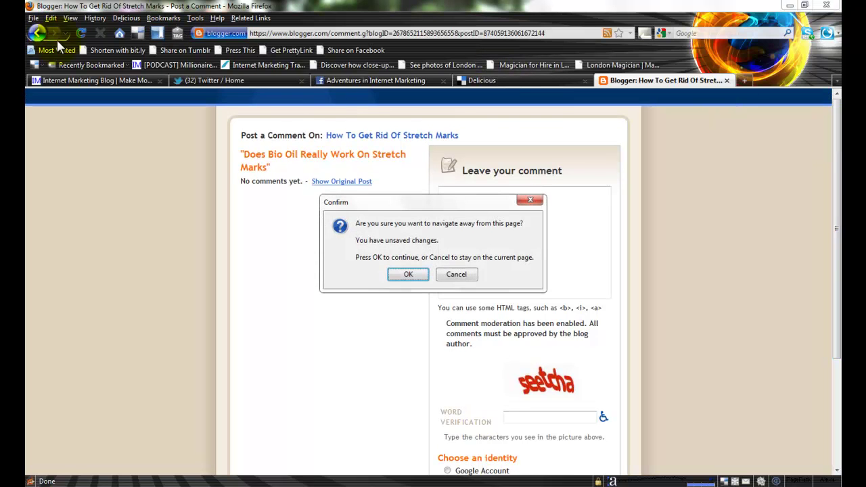
left_click(408, 276)
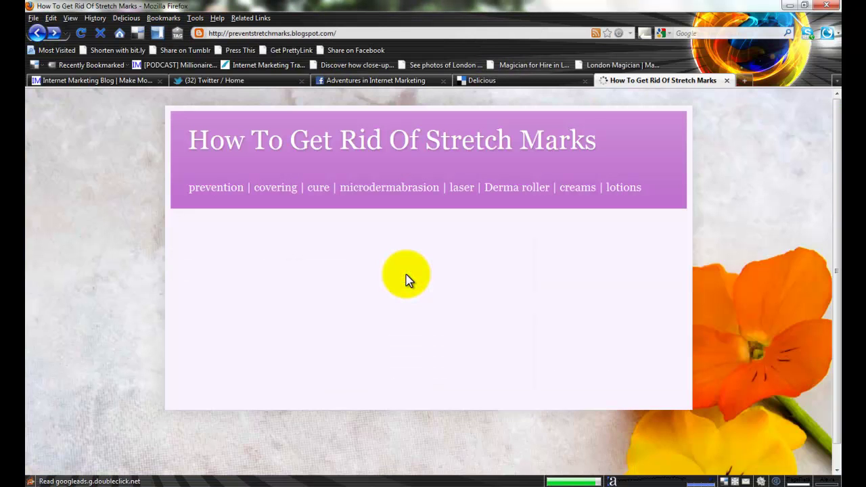
key("alt+Left")
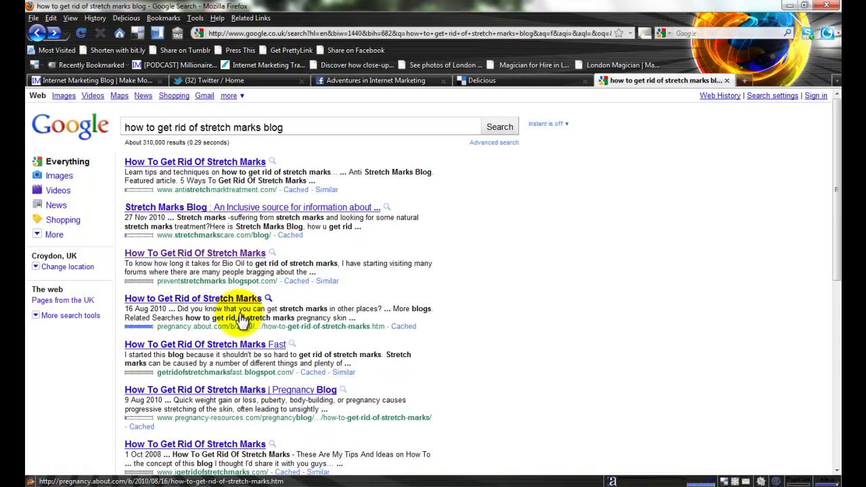
left_click(229, 352)
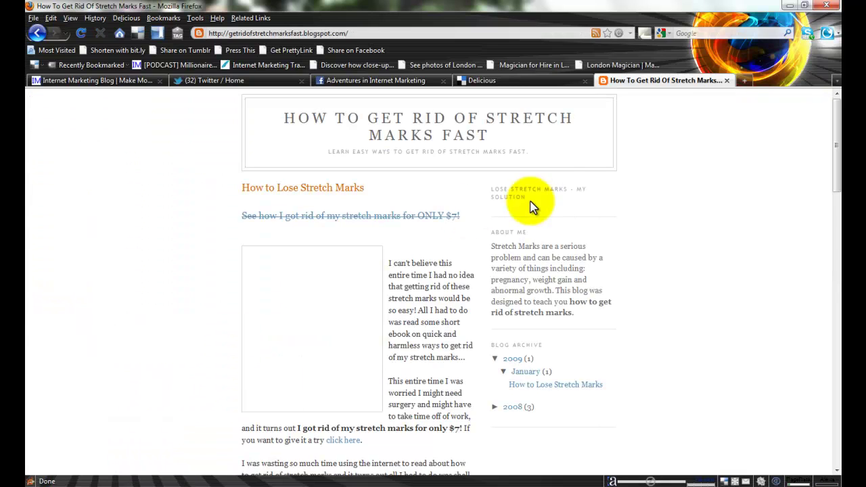
Step: Return to the Google results, open the pregnancy-resources.com Pregnancy Blog result, and go to its Leave a Comment form
left_click_drag(838, 122, 816, 117)
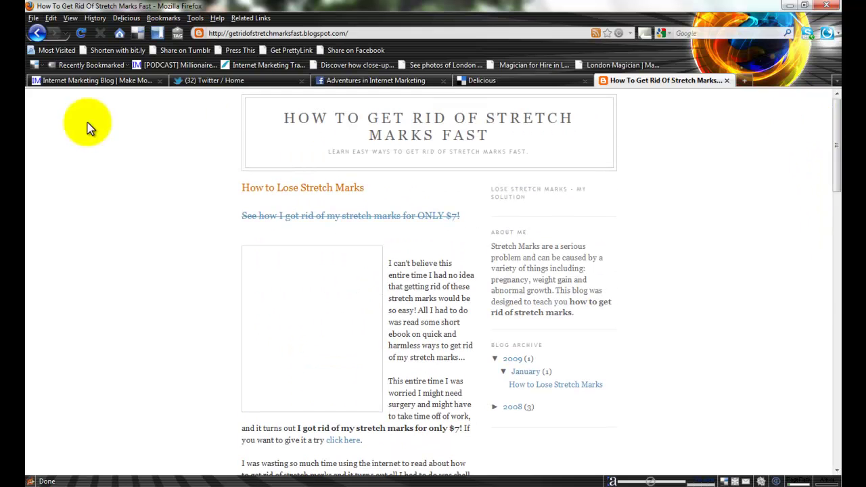
left_click(37, 34)
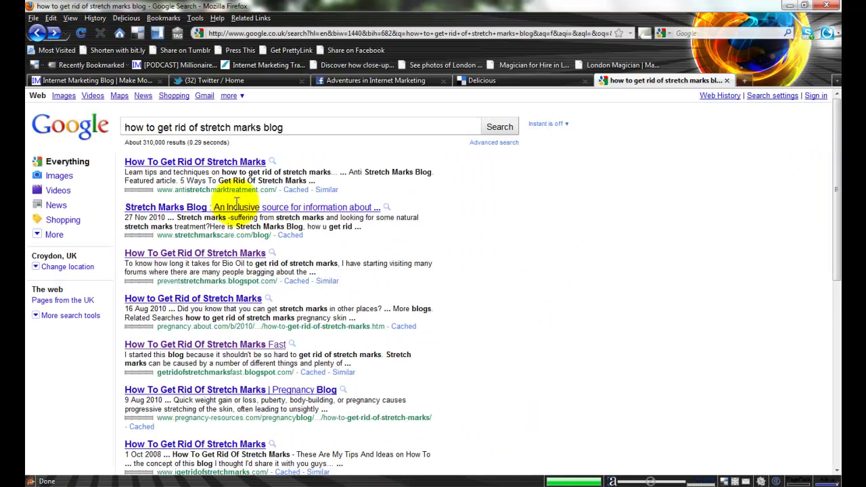
left_click(285, 395)
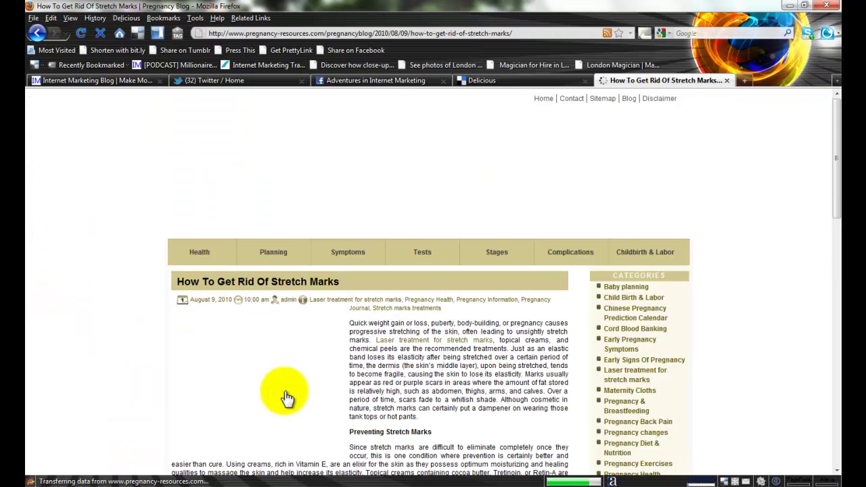
left_click_drag(838, 139, 832, 290)
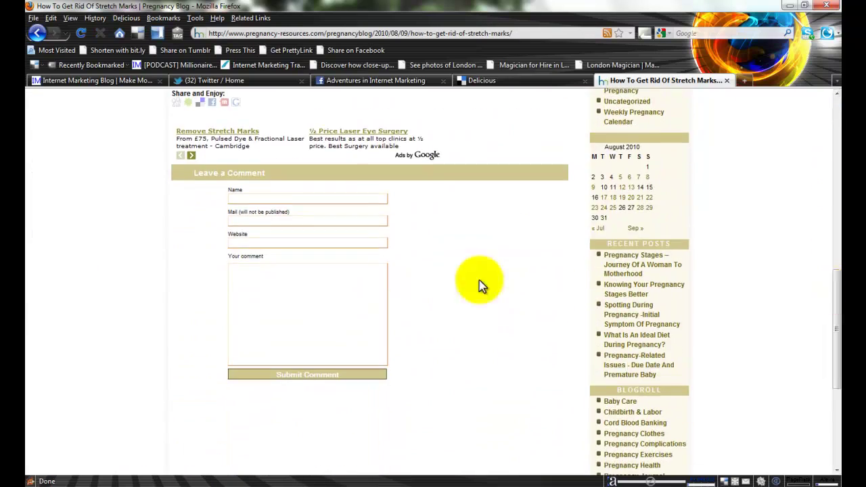
Step: Examine the form's mail, website, comment and name fields, and return to the Adventures in Internet Marketing blog's home page
left_click(284, 221)
left_click(303, 242)
left_click(284, 295)
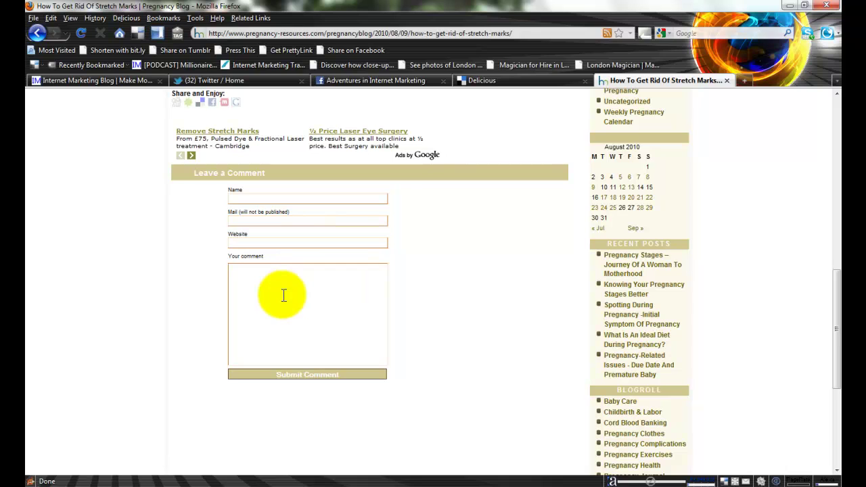
left_click(263, 199)
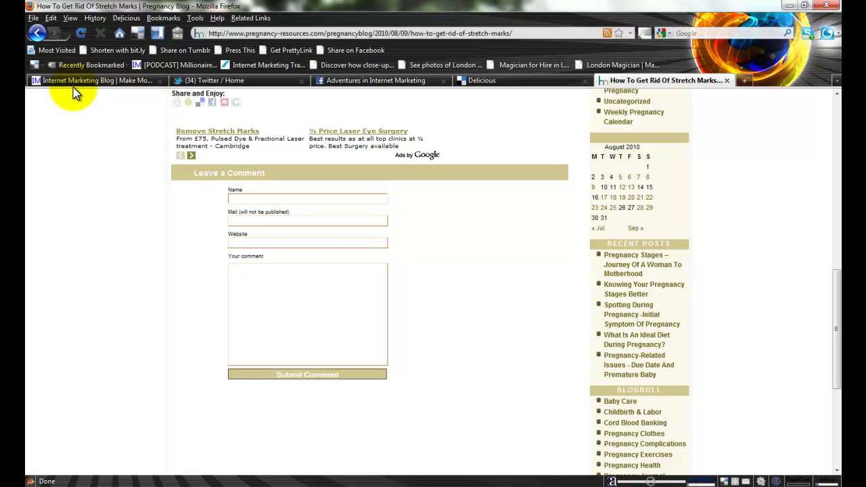
left_click(74, 85)
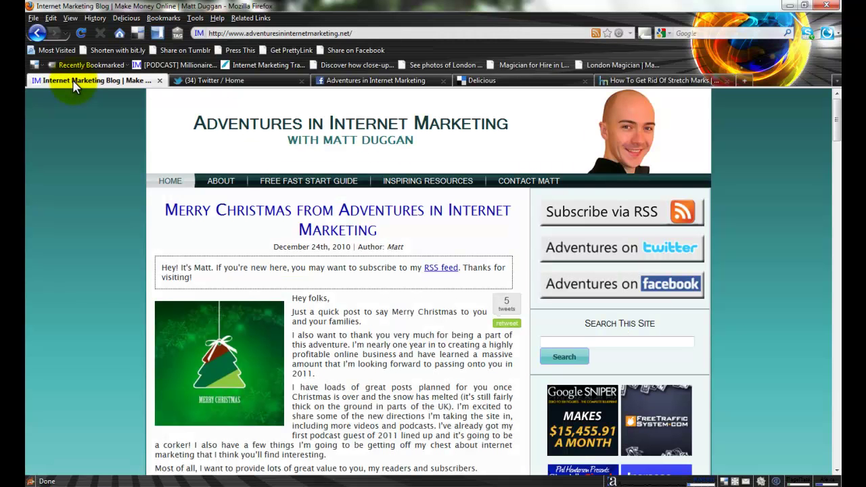